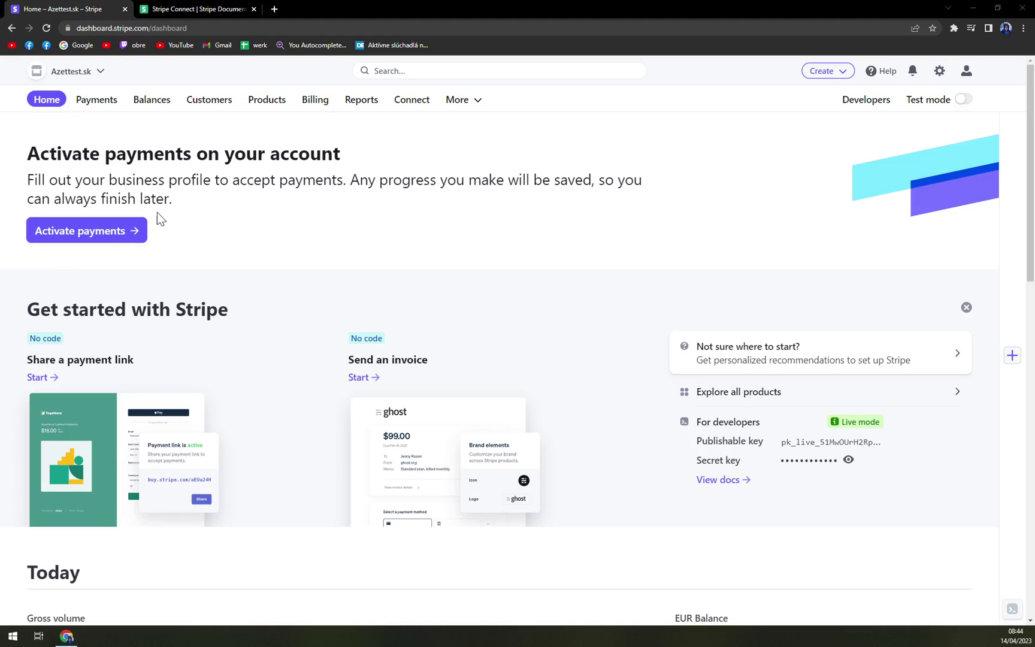
Turn on the Test mode toggle in the dashboard header.
{"action": "left_click", "coordinate": [965, 104]}
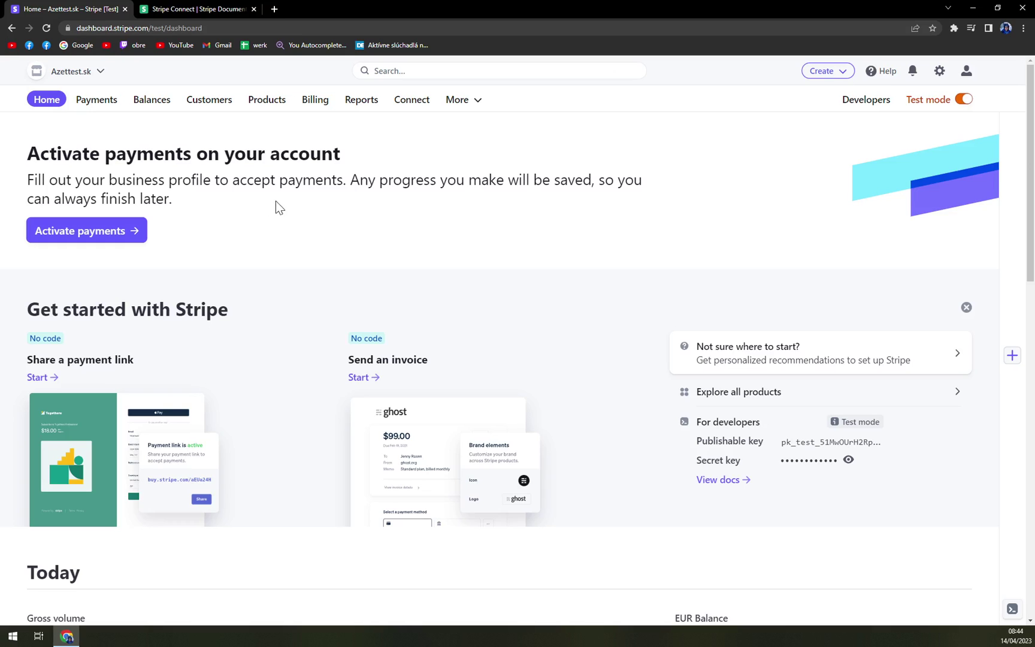
Go to the Payment links page from the More products list.
{"action": "left_click", "coordinate": [464, 113]}
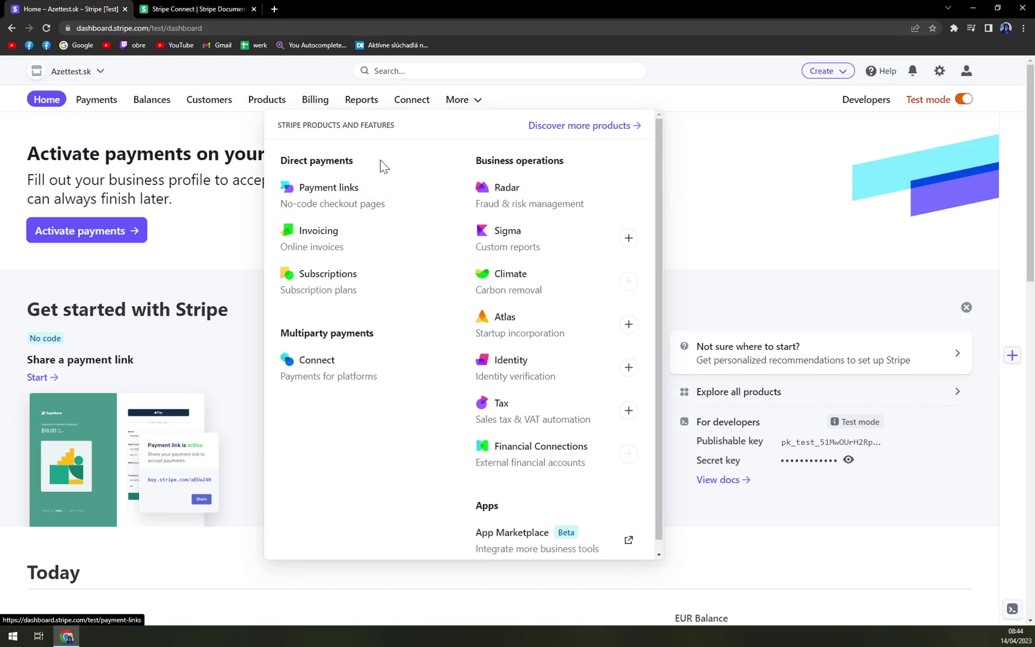
{"action": "left_click", "coordinate": [599, 88]}
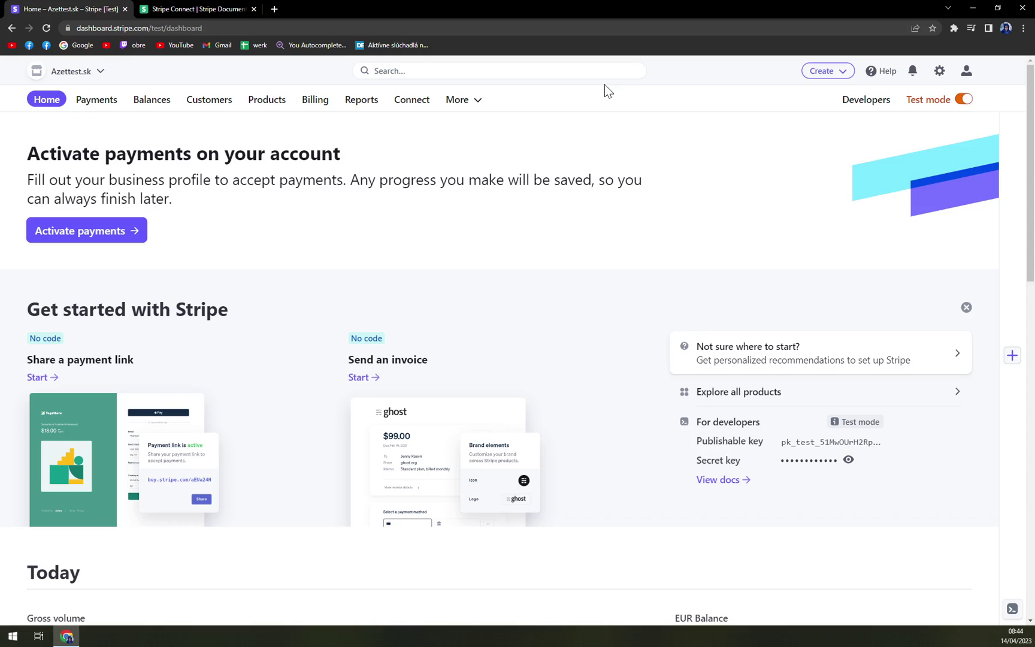
{"action": "left_click", "coordinate": [471, 106]}
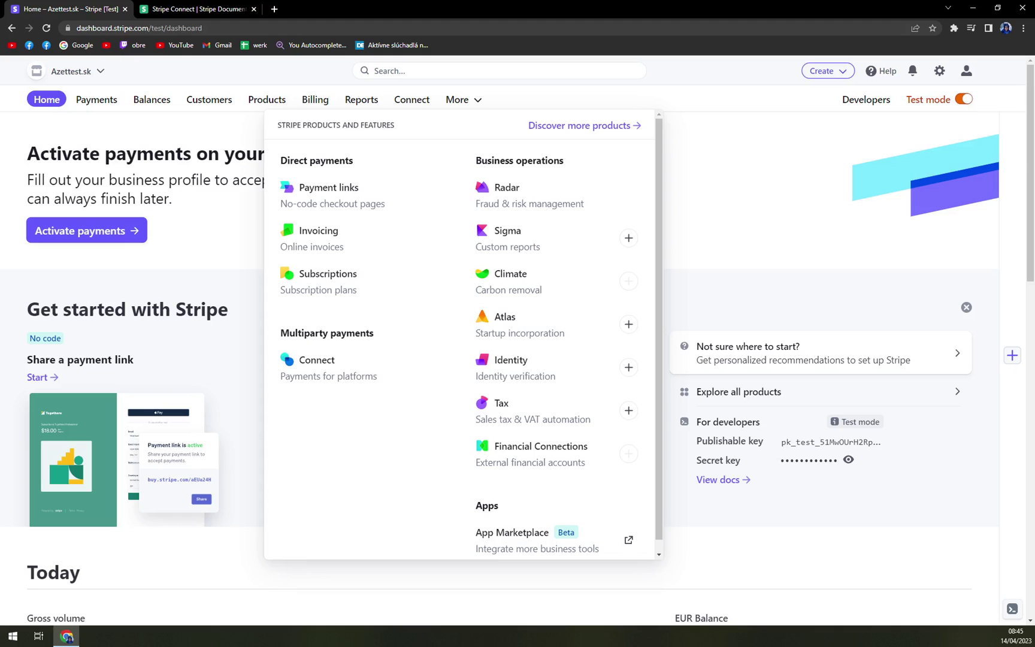
{"action": "left_click", "coordinate": [350, 208]}
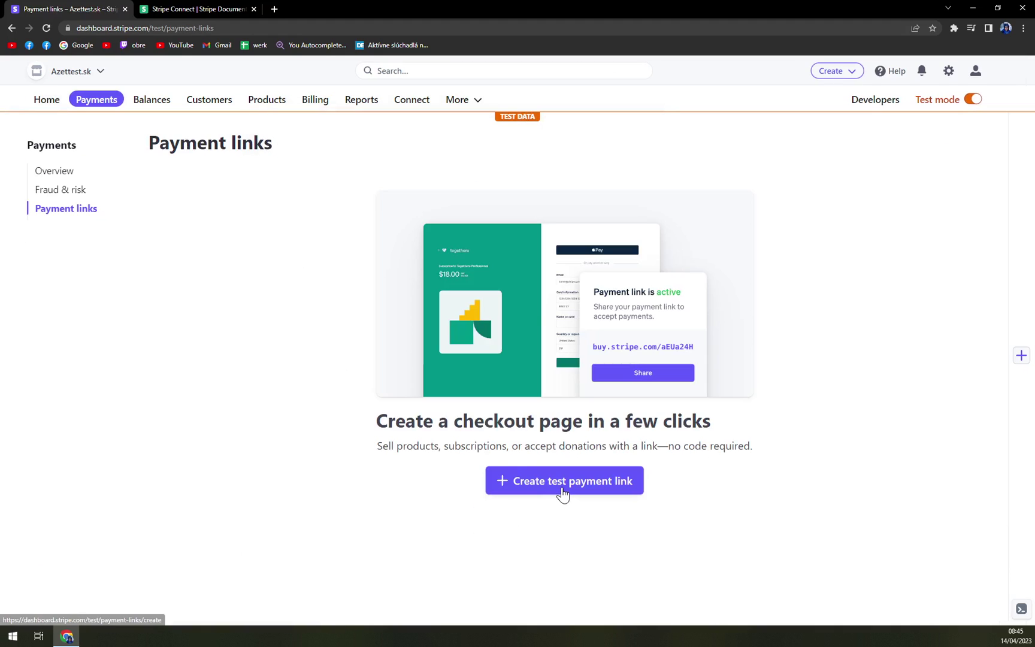
Start a new test payment link of type Products or subscriptions and open the product field.
{"action": "left_click", "coordinate": [561, 488]}
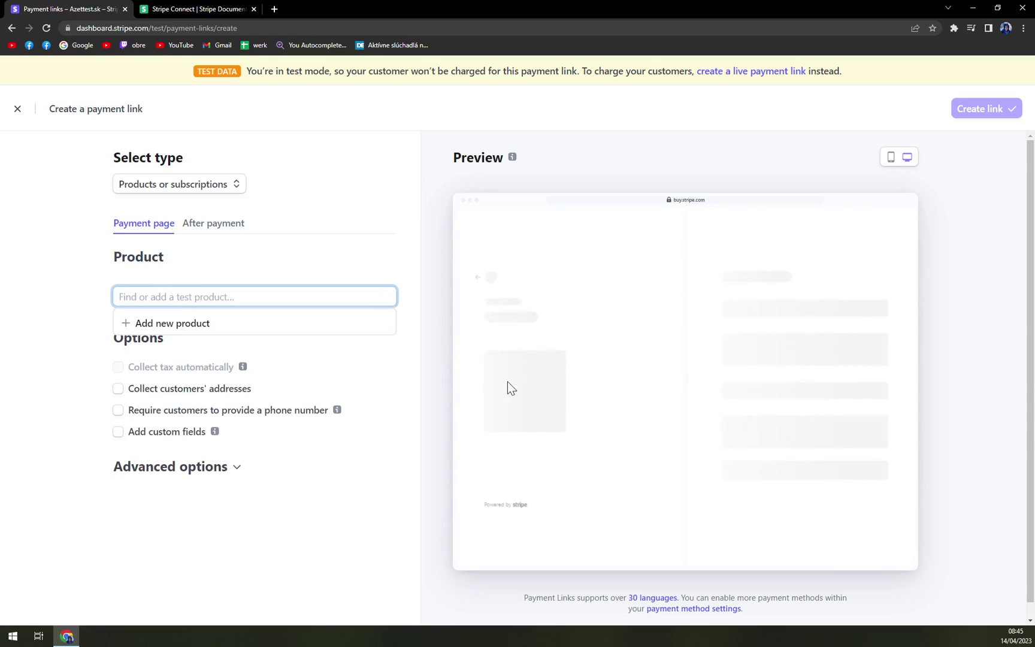
{"action": "left_click", "coordinate": [206, 191]}
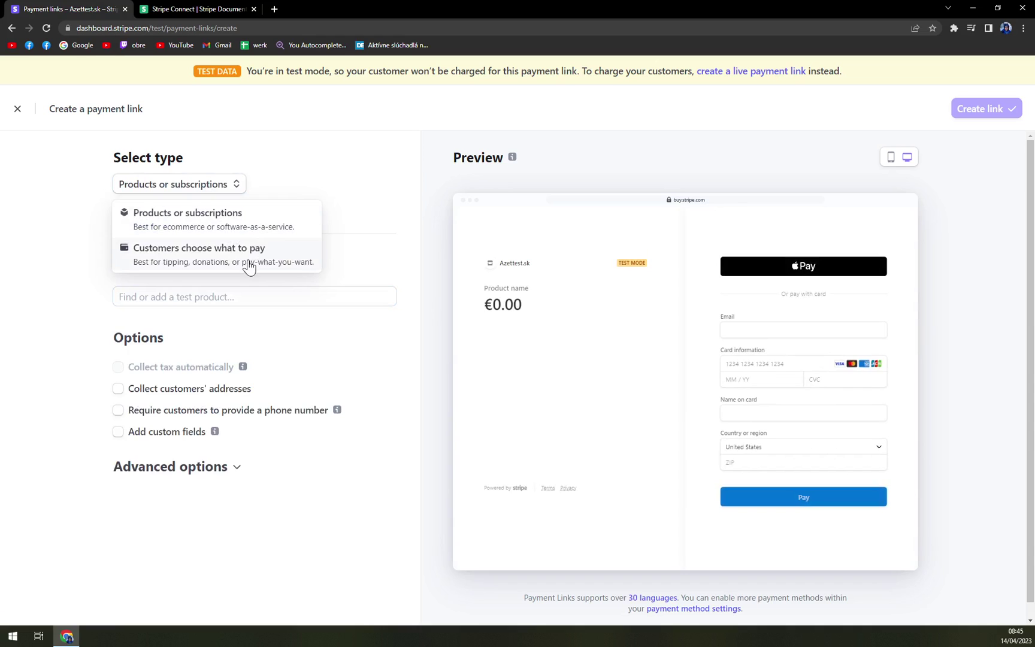
{"action": "left_click", "coordinate": [248, 216]}
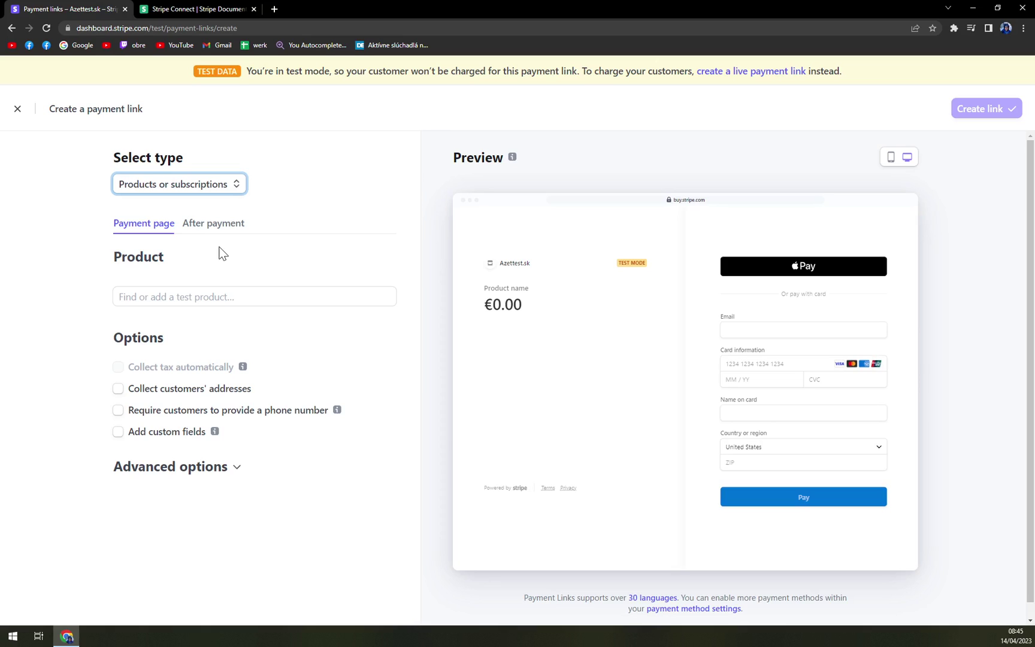
{"action": "left_click", "coordinate": [198, 297]}
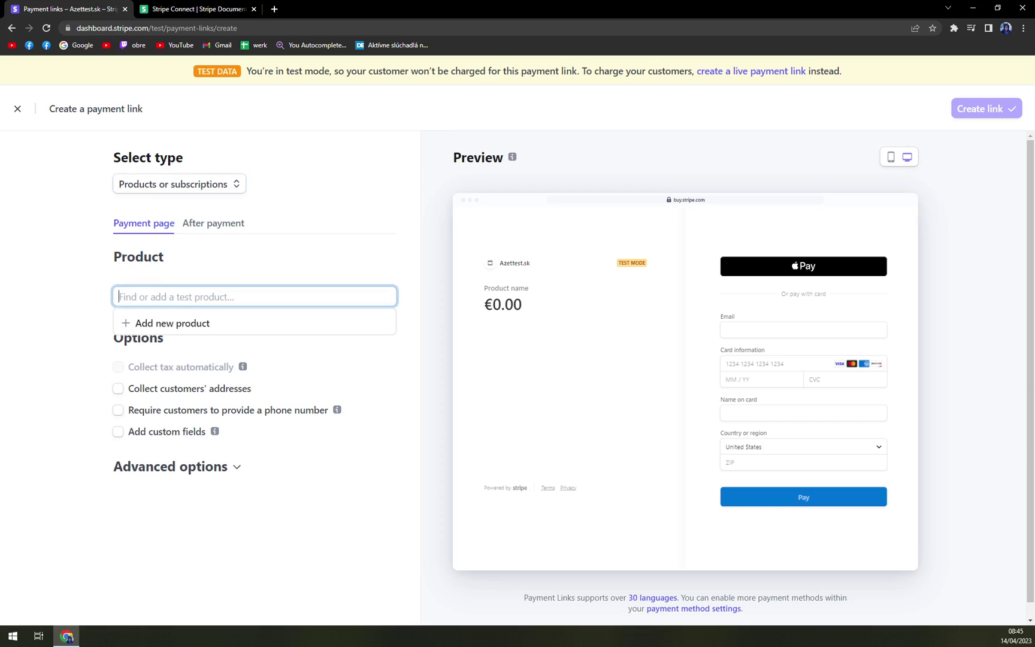
Add a new product 'Freeride Skis' with the pink ski photo and a one-time price of €600.00.
{"action": "left_click", "coordinate": [196, 324]}
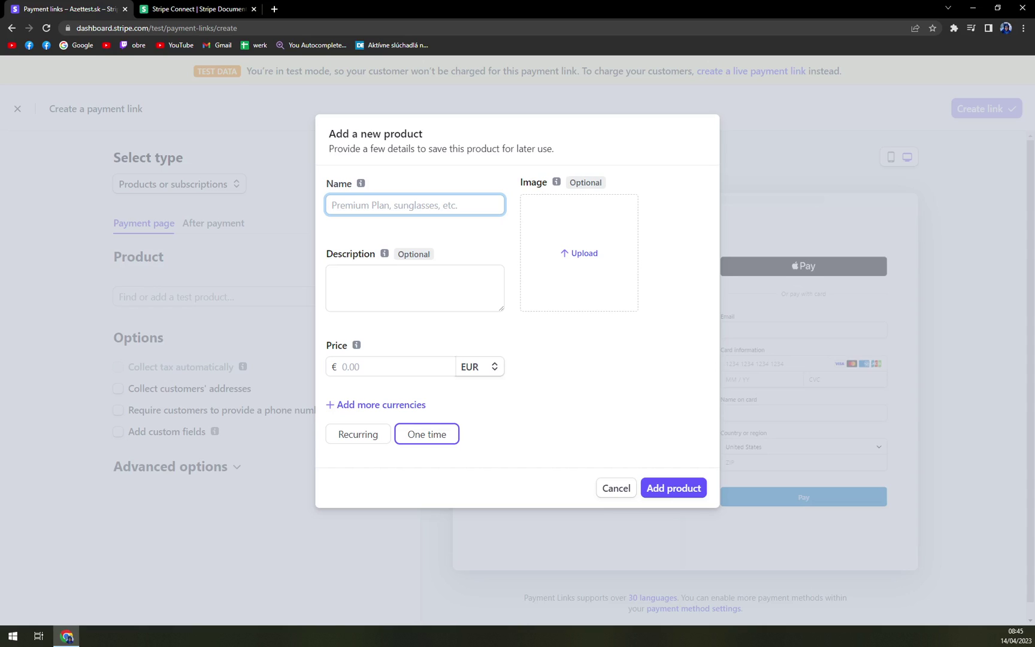
{"action": "type", "text": "F"}
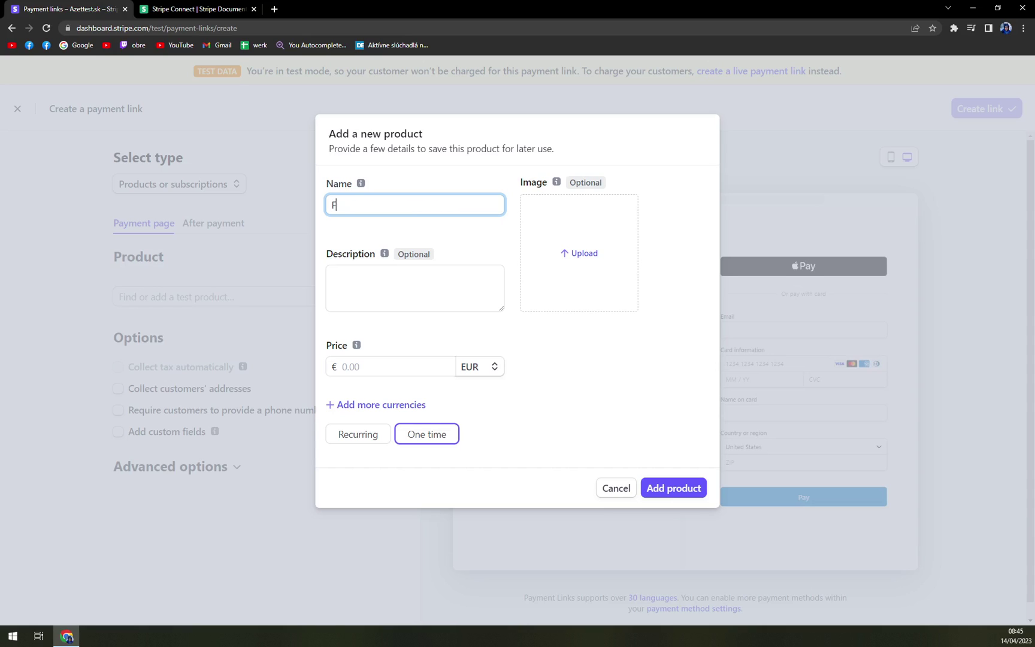
{"action": "type", "text": "reeride Skis"}
{"action": "left_click", "coordinate": [592, 255]}
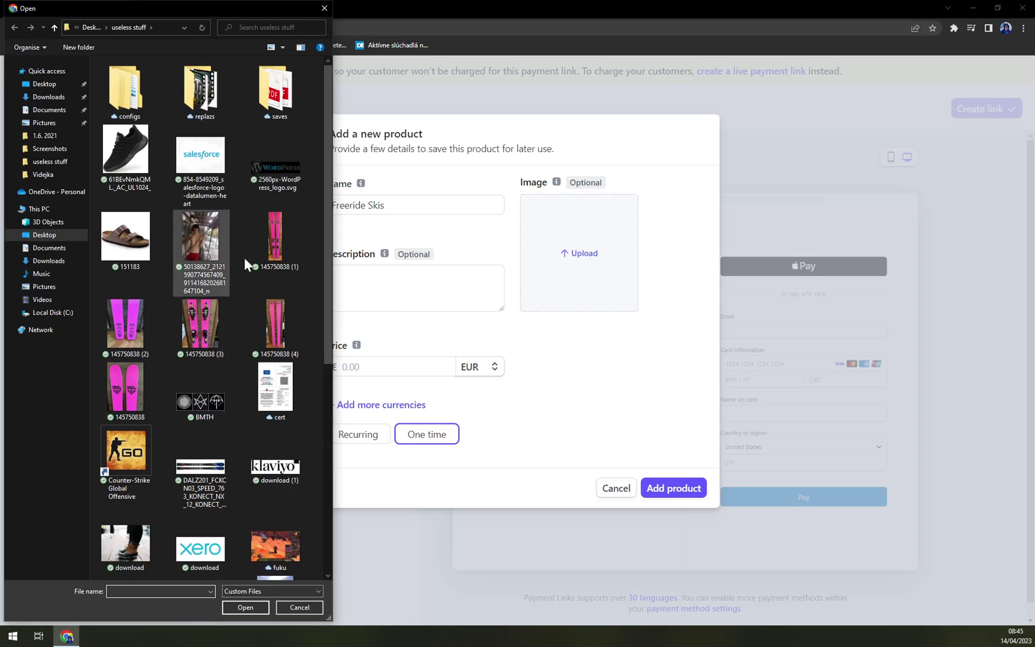
{"action": "double_click", "coordinate": [277, 242]}
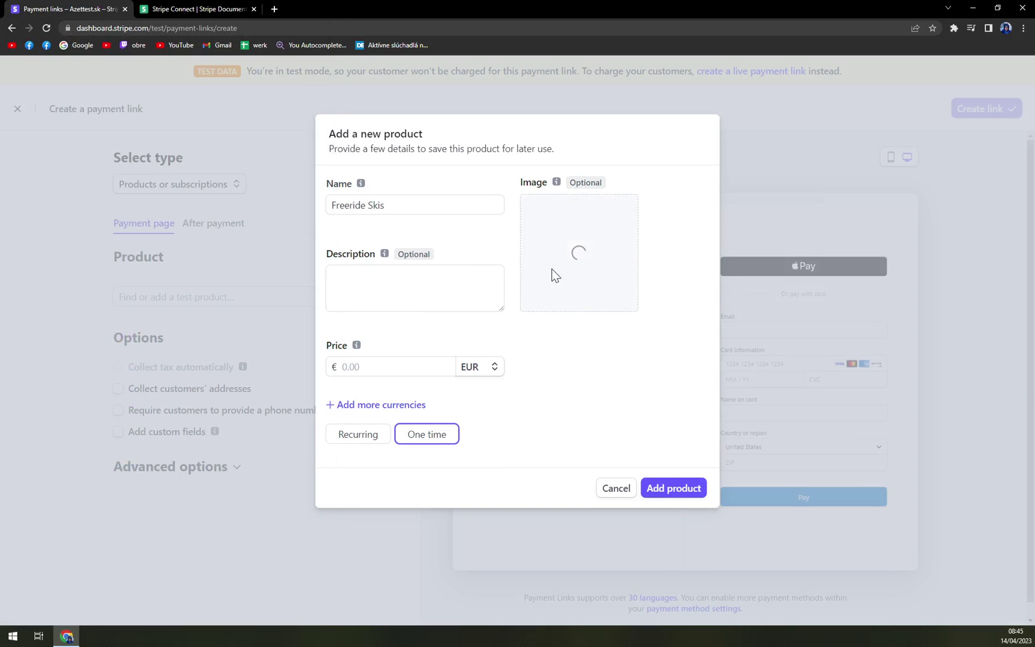
{"action": "left_click", "coordinate": [368, 367]}
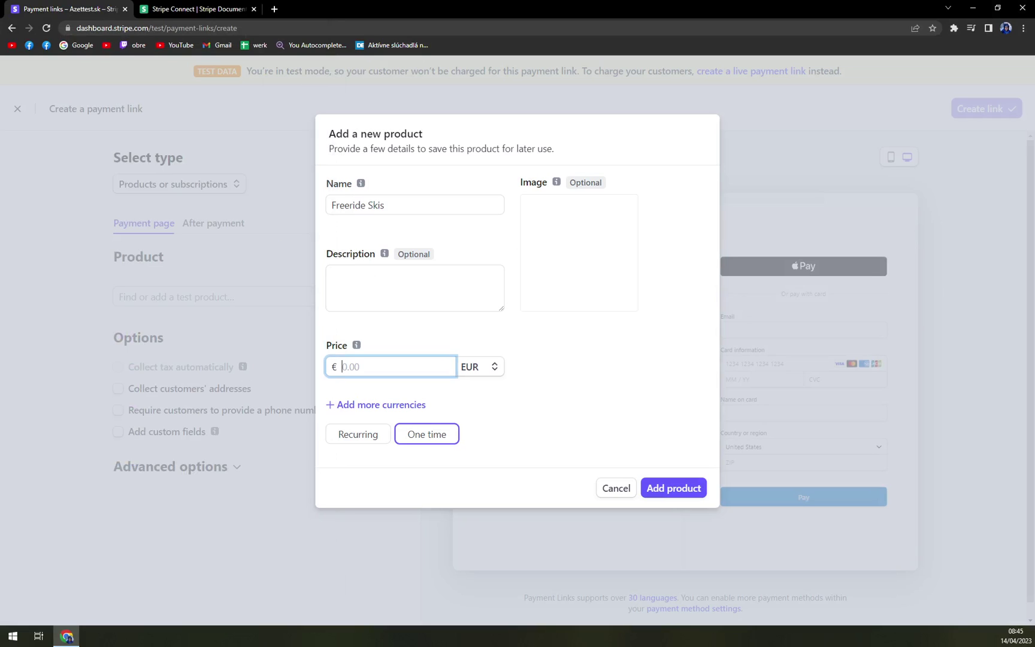
{"action": "type", "text": "600"}
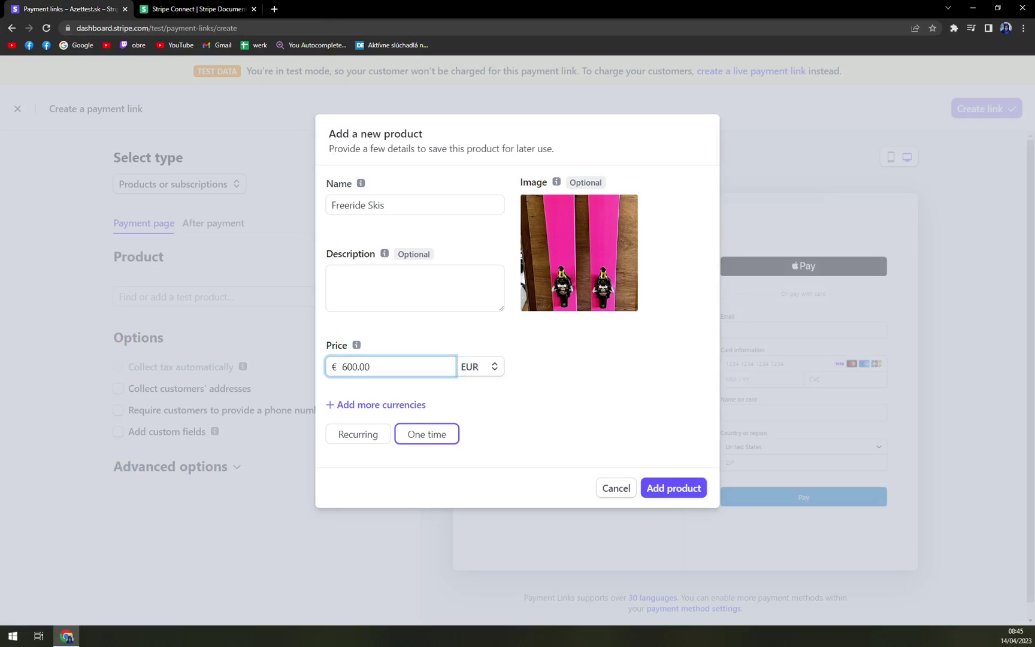
{"action": "left_click", "coordinate": [558, 443]}
{"action": "left_click", "coordinate": [414, 287]}
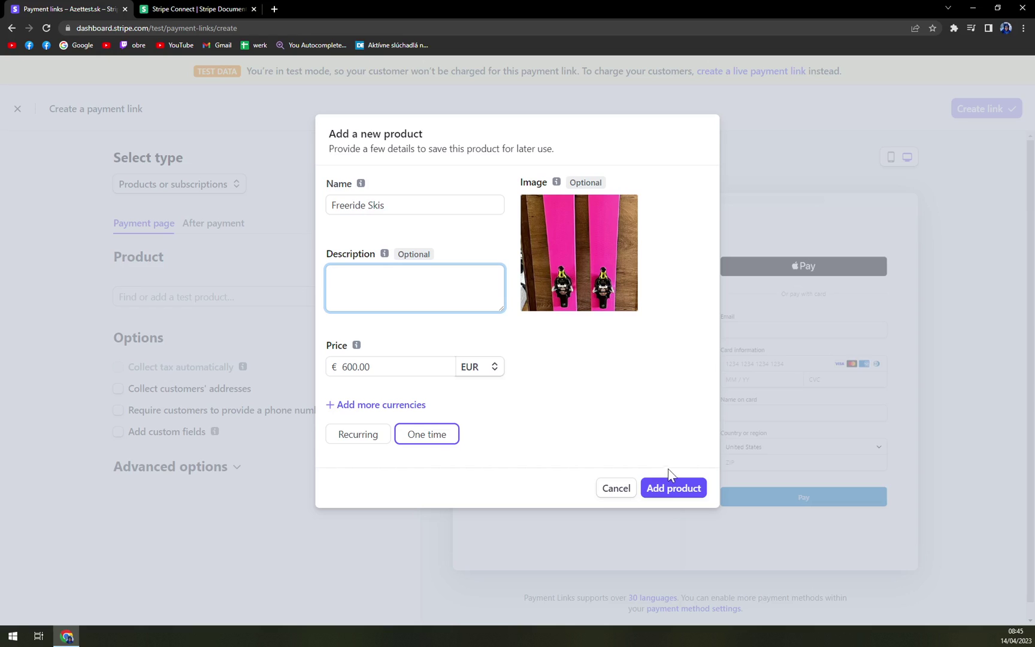
{"action": "left_click", "coordinate": [674, 488]}
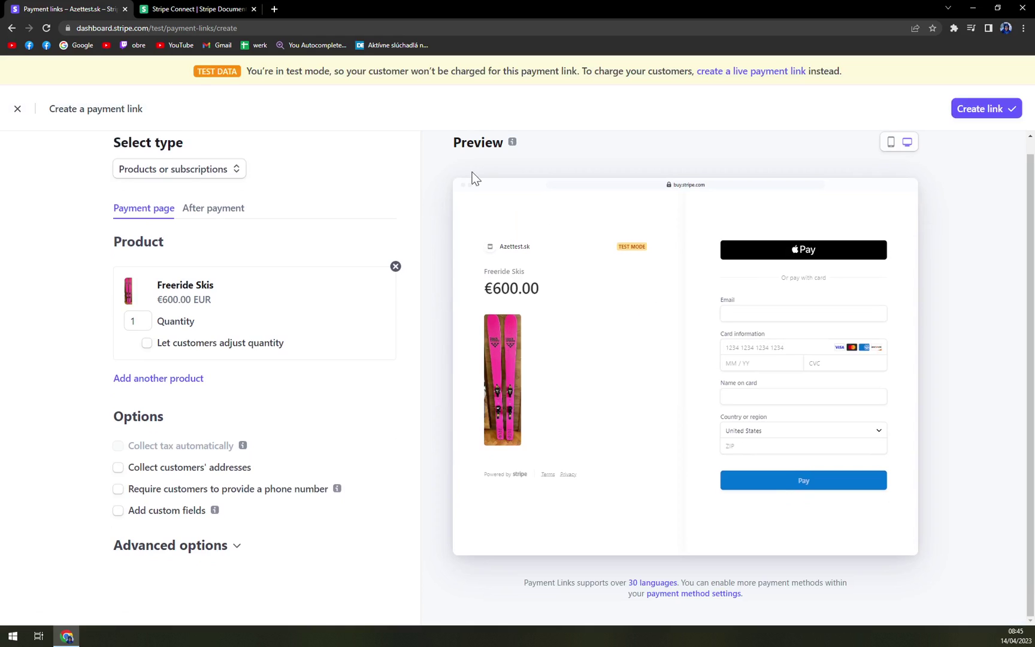
Enable collecting customers' addresses and, under Advanced options, allowing promotion codes.
{"action": "scroll", "coordinate": [468, 171], "scroll_direction": "up", "scroll_amount": 1}
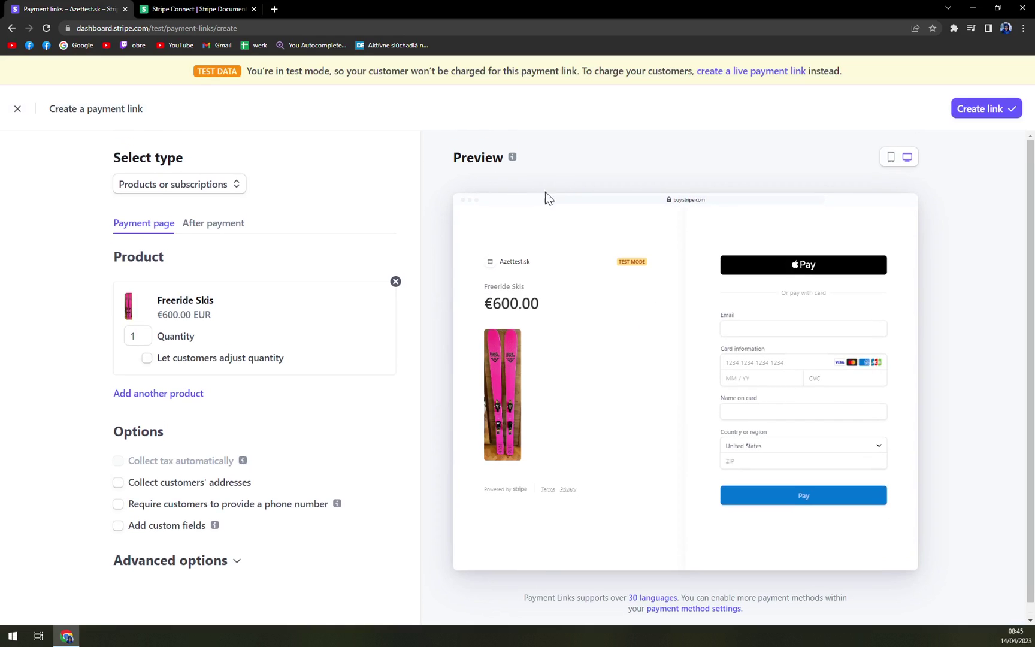
{"action": "double_click", "coordinate": [490, 159]}
{"action": "left_click", "coordinate": [539, 160]}
{"action": "scroll", "coordinate": [592, 371], "scroll_direction": "down", "scroll_amount": 1}
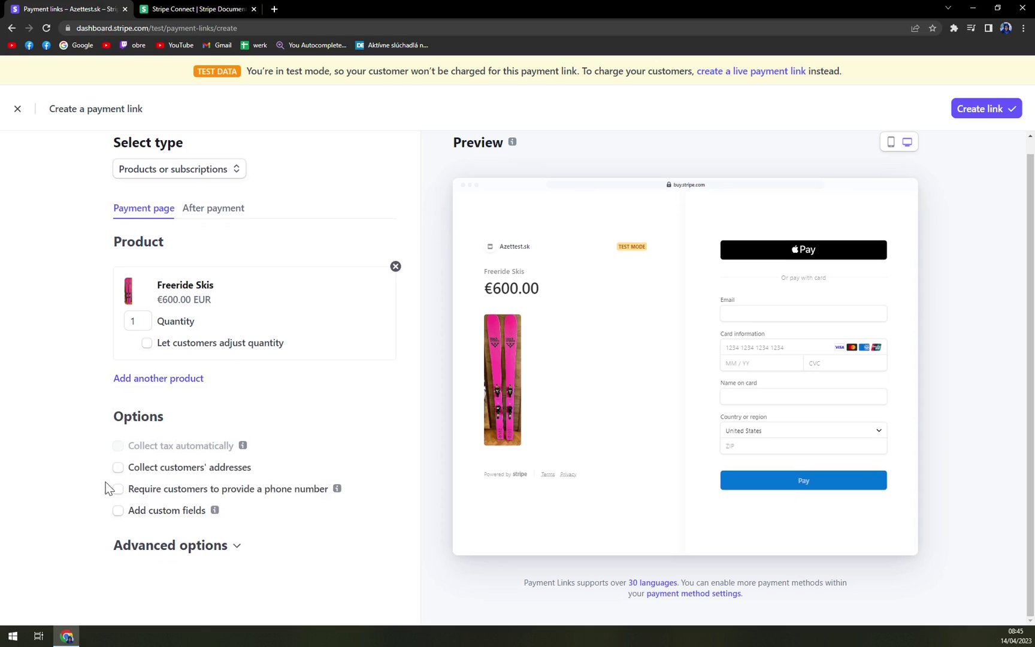
{"action": "left_click", "coordinate": [180, 469]}
{"action": "scroll", "coordinate": [54, 497], "scroll_direction": "down", "scroll_amount": 1}
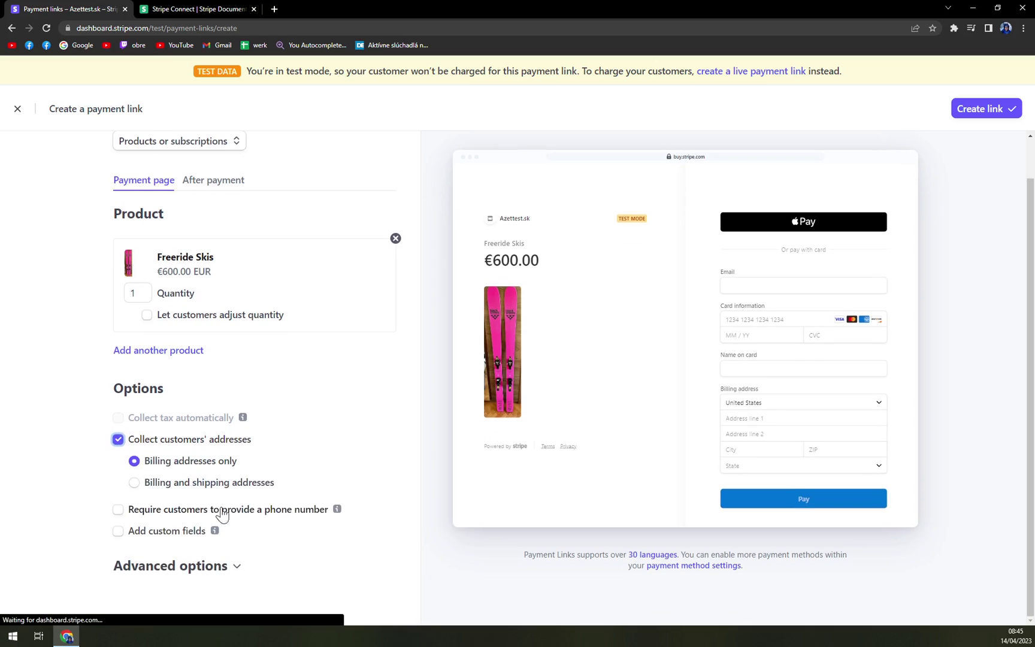
{"action": "left_click", "coordinate": [242, 550]}
{"action": "scroll", "coordinate": [246, 479], "scroll_direction": "down", "scroll_amount": 3}
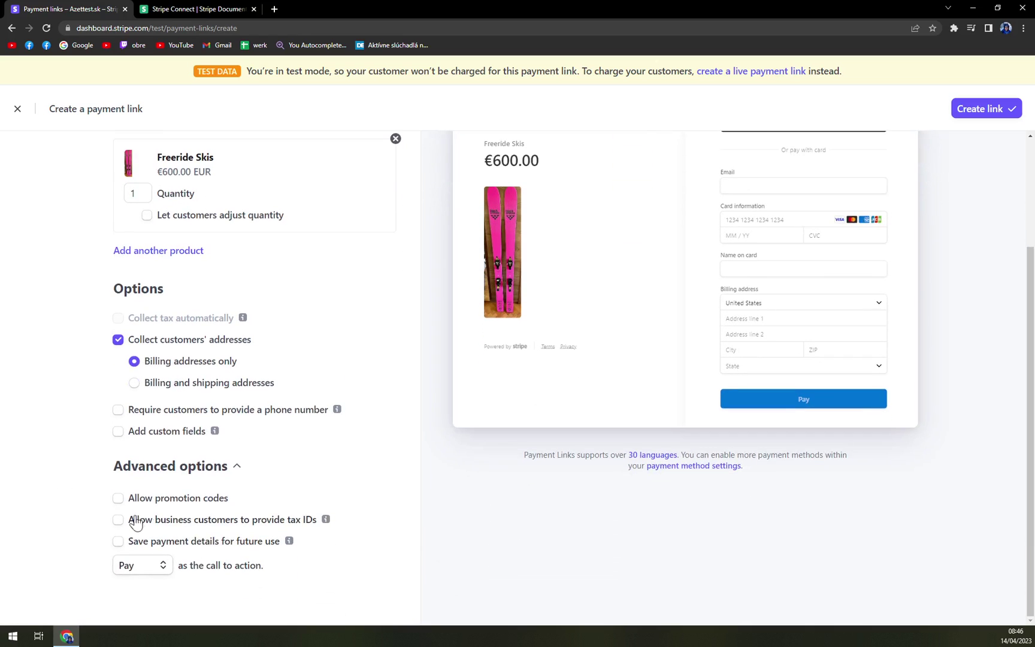
{"action": "left_click", "coordinate": [213, 506]}
Create the Freeride Skis payment link.
{"action": "scroll", "coordinate": [211, 506], "scroll_direction": "up", "scroll_amount": 2}
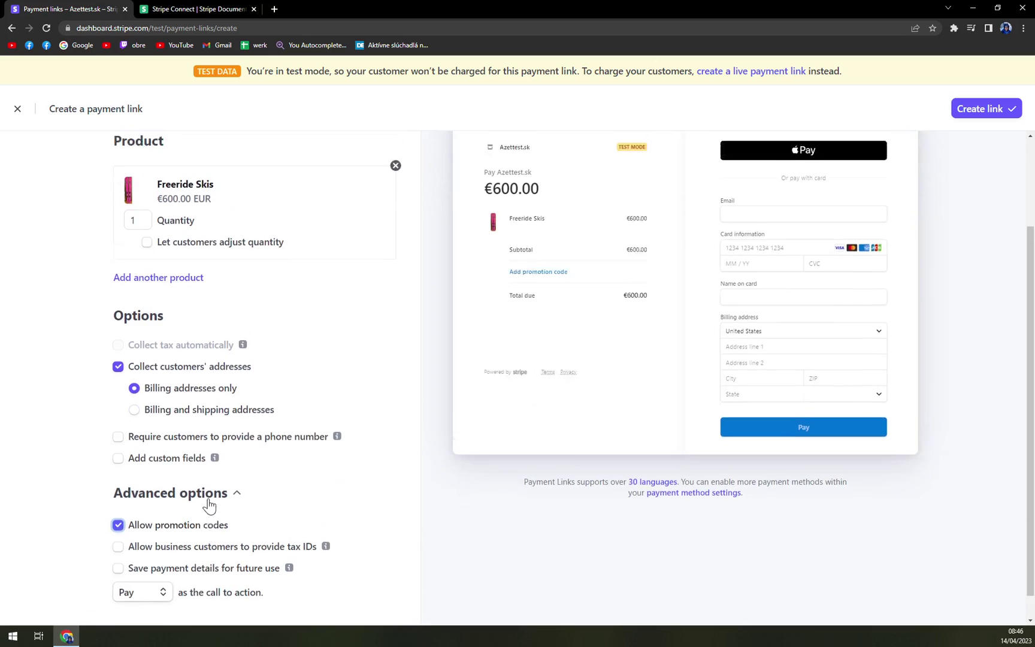
{"action": "scroll", "coordinate": [207, 393], "scroll_direction": "down", "scroll_amount": 2}
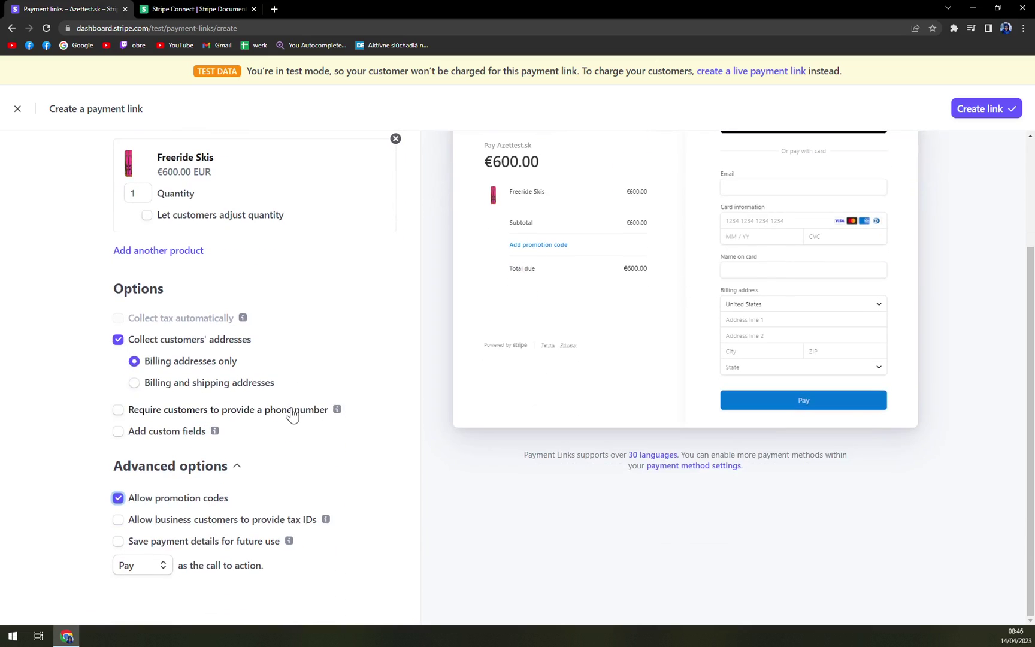
{"action": "scroll", "coordinate": [450, 339], "scroll_direction": "up", "scroll_amount": 3}
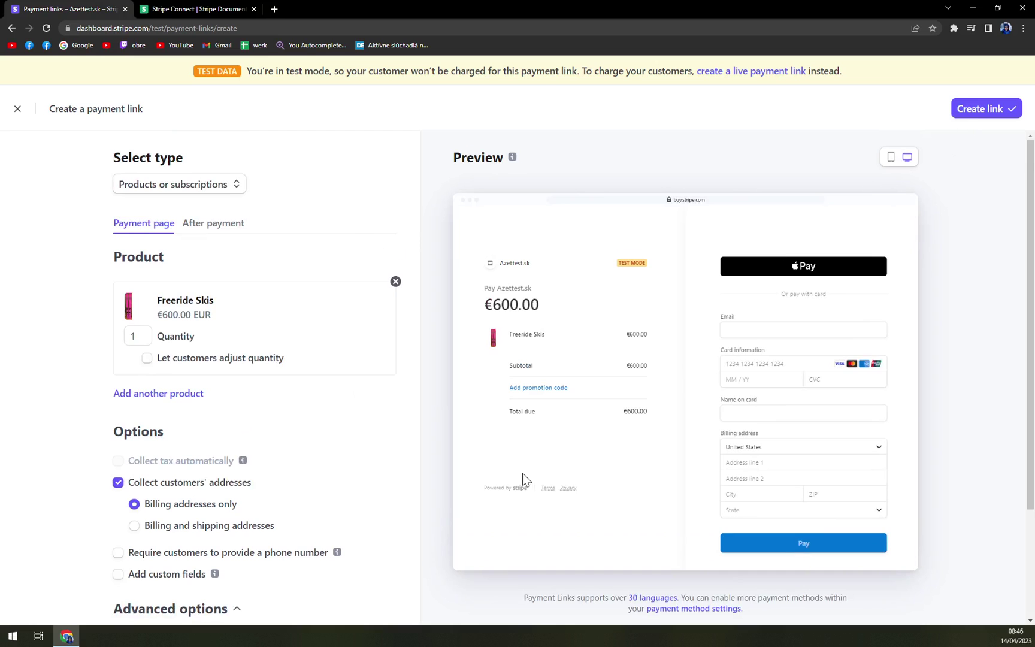
{"action": "scroll", "coordinate": [523, 480], "scroll_direction": "down", "scroll_amount": 1}
{"action": "scroll", "coordinate": [957, 184], "scroll_direction": "up", "scroll_amount": 1}
{"action": "left_click", "coordinate": [986, 114]}
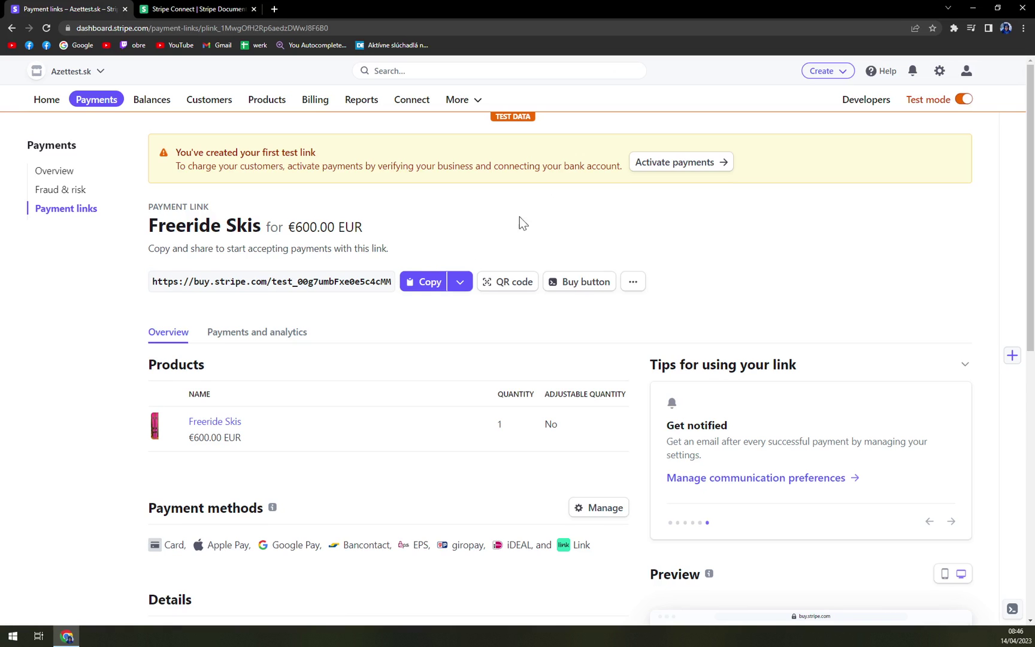
Copy the new payment link's URL from its details page.
{"action": "scroll", "coordinate": [300, 257], "scroll_direction": "down", "scroll_amount": 2}
{"action": "scroll", "coordinate": [138, 236], "scroll_direction": "up", "scroll_amount": 2}
{"action": "scroll", "coordinate": [313, 365], "scroll_direction": "down", "scroll_amount": 5}
{"action": "scroll", "coordinate": [318, 376], "scroll_direction": "up", "scroll_amount": 5}
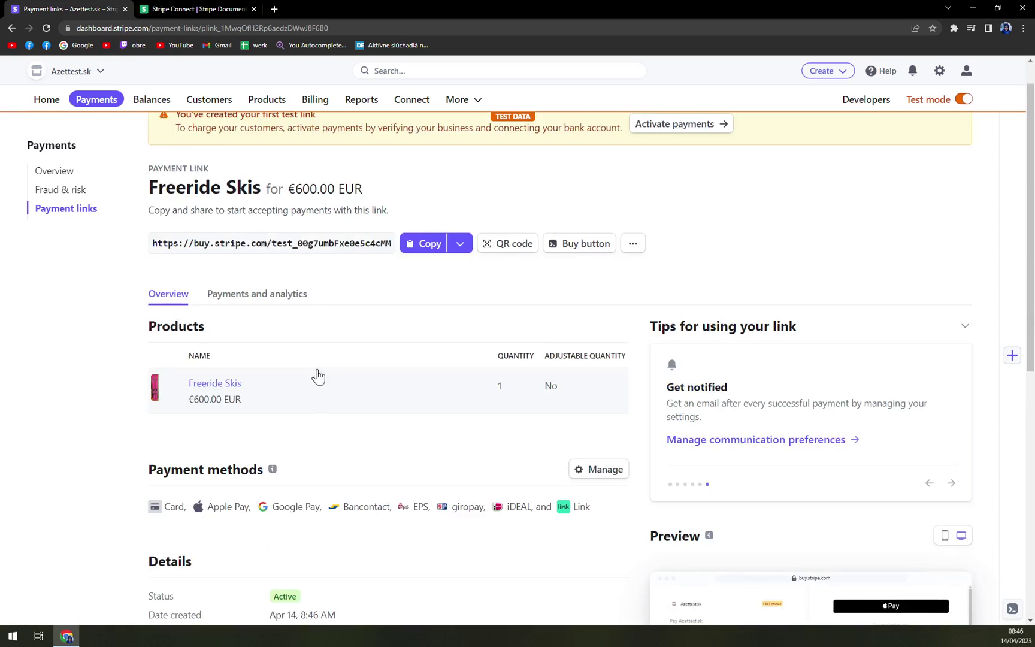
{"action": "scroll", "coordinate": [367, 416], "scroll_direction": "down", "scroll_amount": 6}
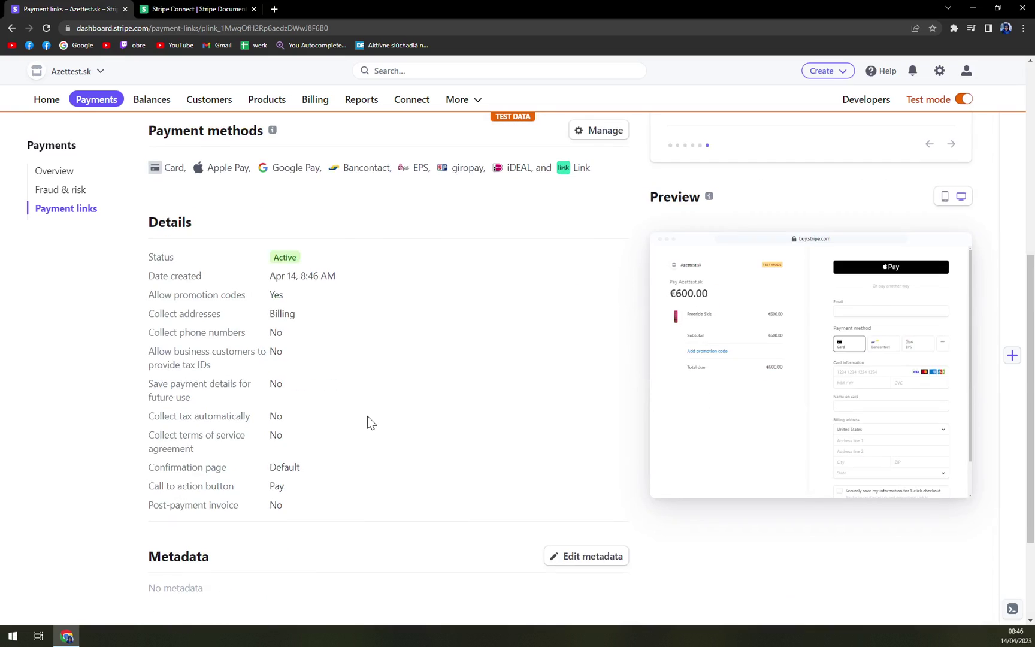
{"action": "scroll", "coordinate": [368, 417], "scroll_direction": "up", "scroll_amount": 6}
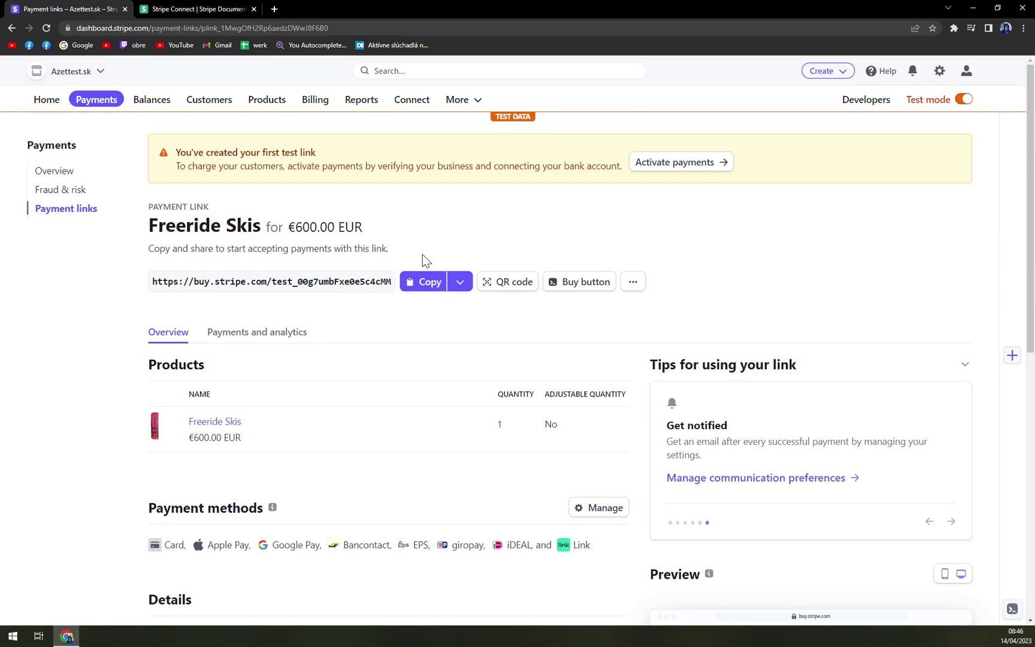
{"action": "left_click", "coordinate": [431, 281]}
View the €600.00 Freeride Skis checkout page in a new tab, then close it.
{"action": "left_click", "coordinate": [274, 9]}
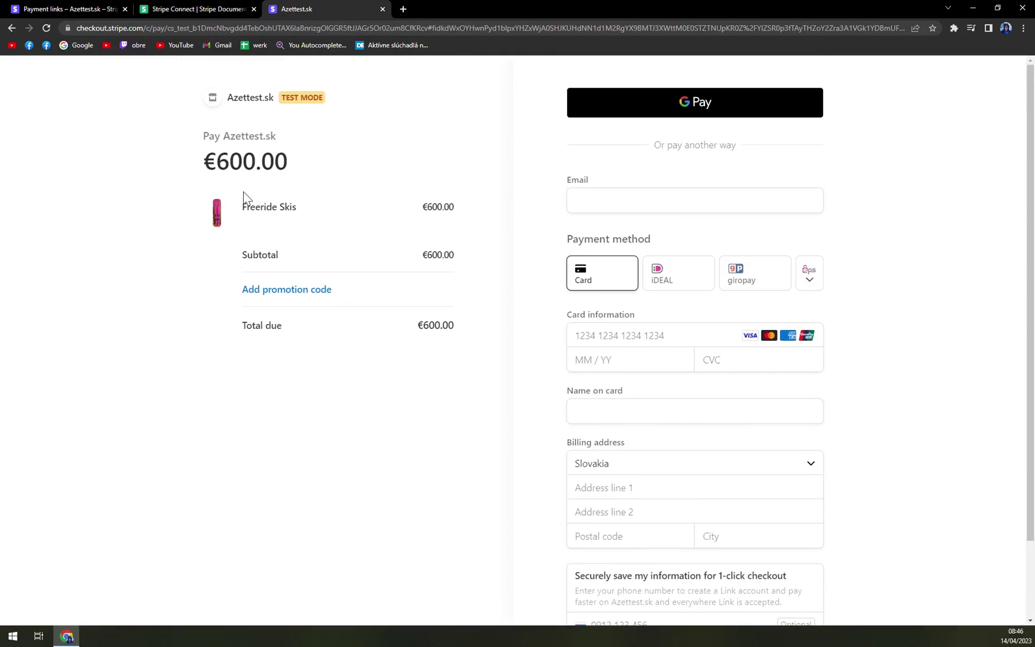
{"action": "scroll", "coordinate": [637, 390], "scroll_direction": "down", "scroll_amount": 2}
{"action": "scroll", "coordinate": [637, 389], "scroll_direction": "up", "scroll_amount": 2}
{"action": "left_click", "coordinate": [382, 8]}
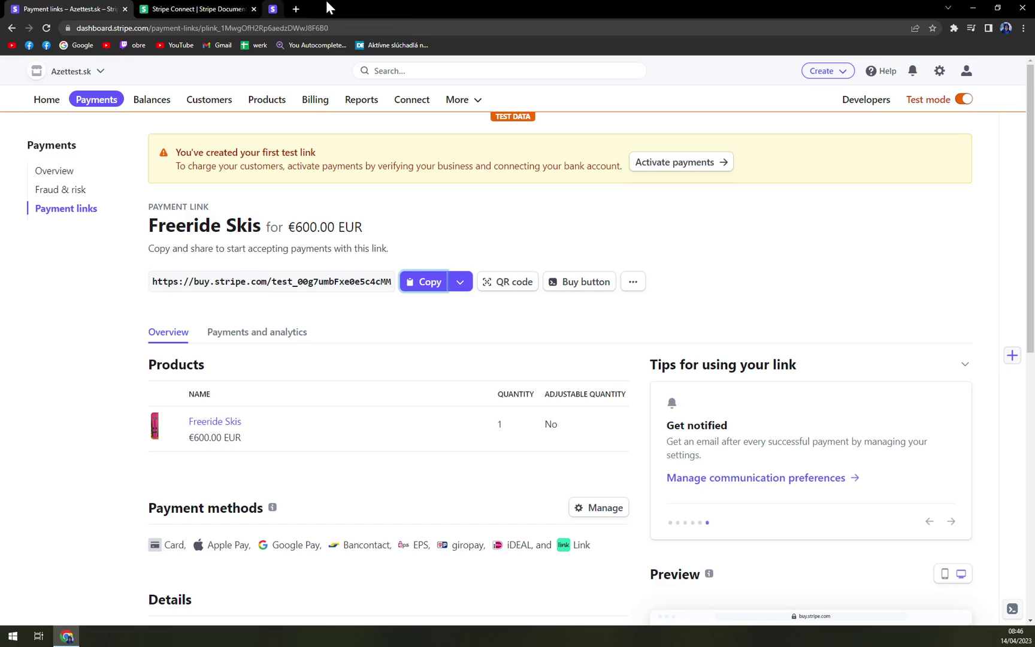
Copy the link's QR code to the clipboard and download it as a PNG image.
{"action": "left_click", "coordinate": [530, 318]}
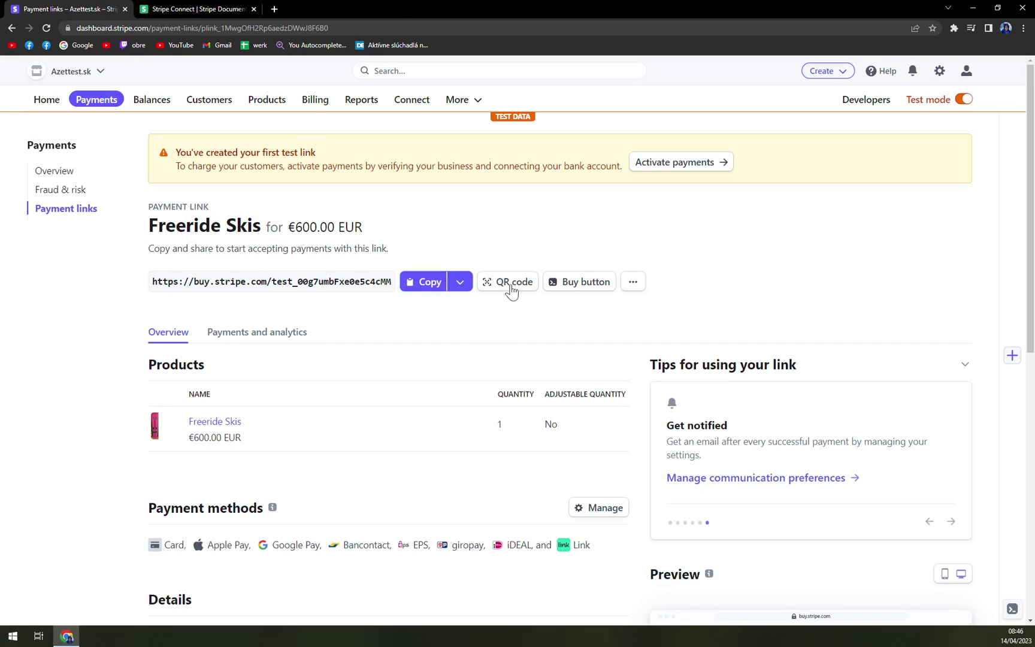
{"action": "left_click", "coordinate": [519, 286]}
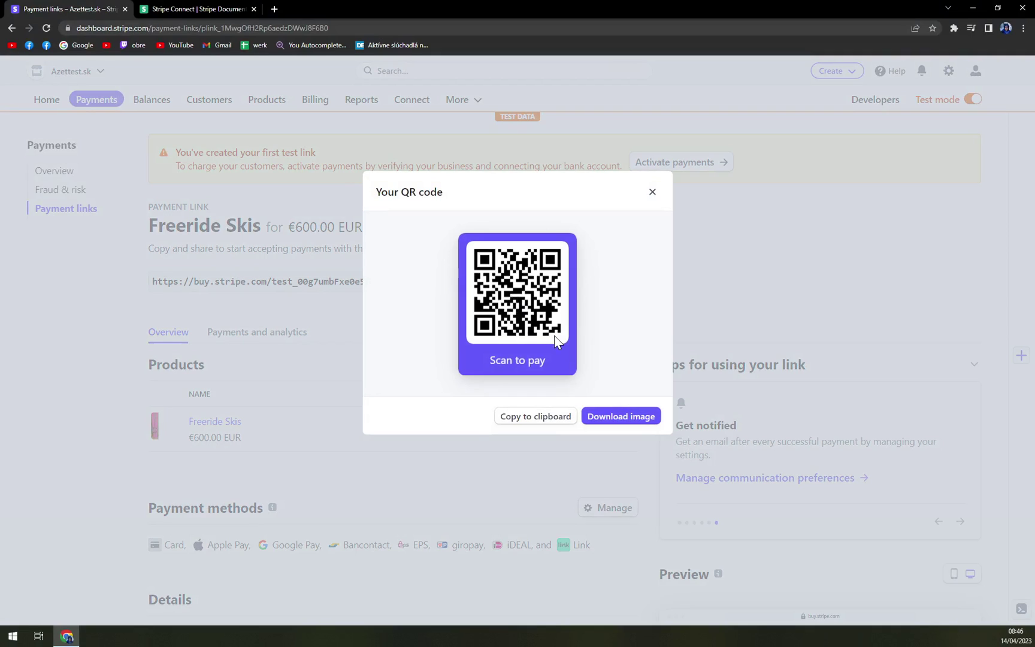
{"action": "left_click", "coordinate": [539, 418]}
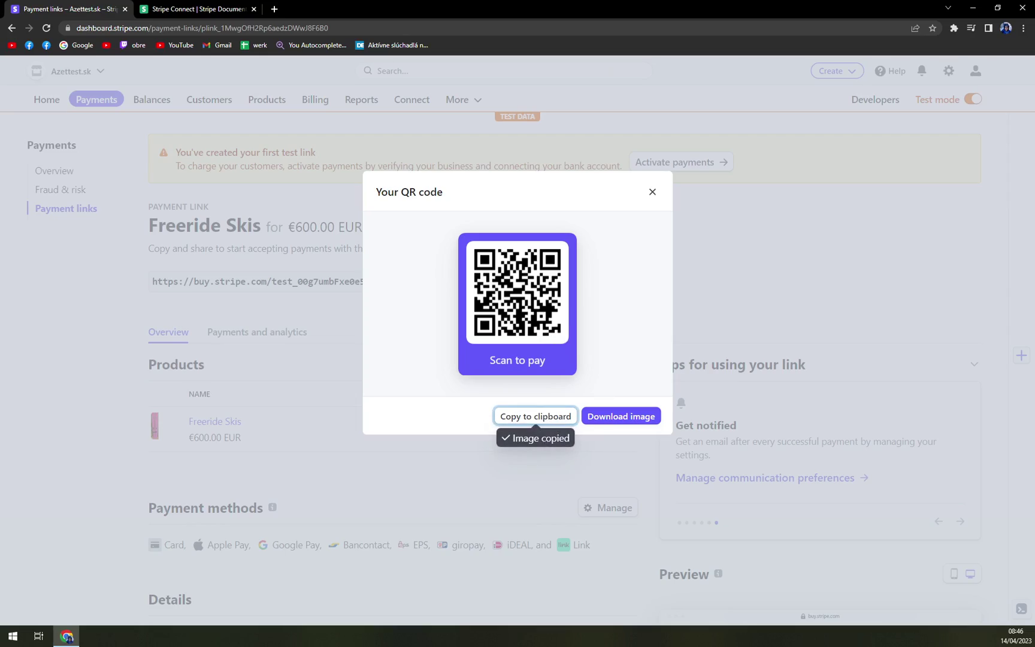
{"action": "left_click", "coordinate": [274, 9]}
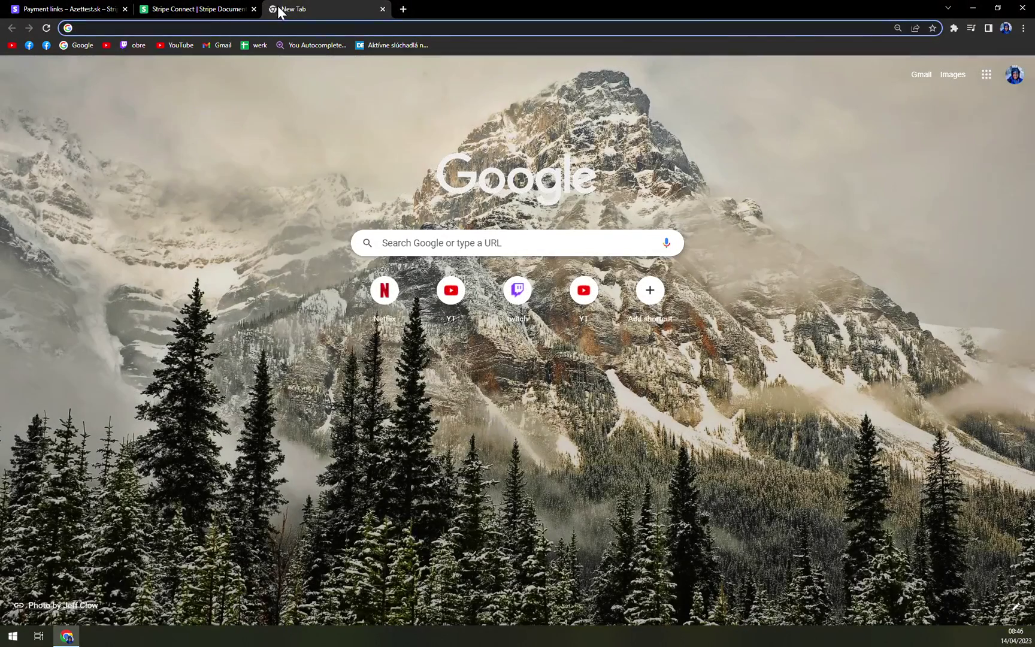
{"action": "left_click", "coordinate": [382, 9]}
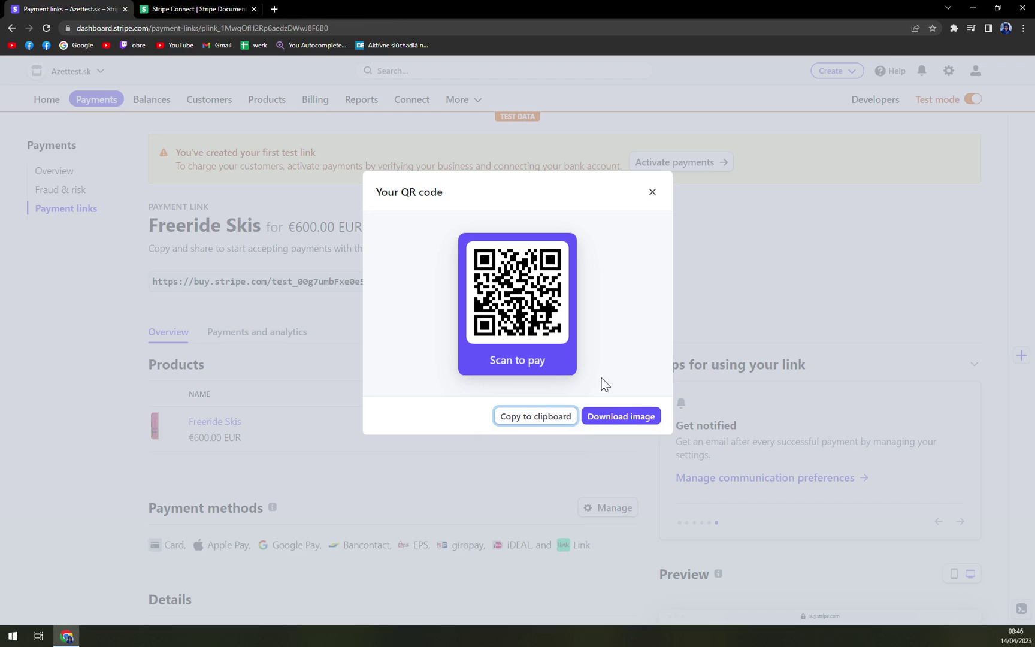
{"action": "left_click", "coordinate": [636, 422]}
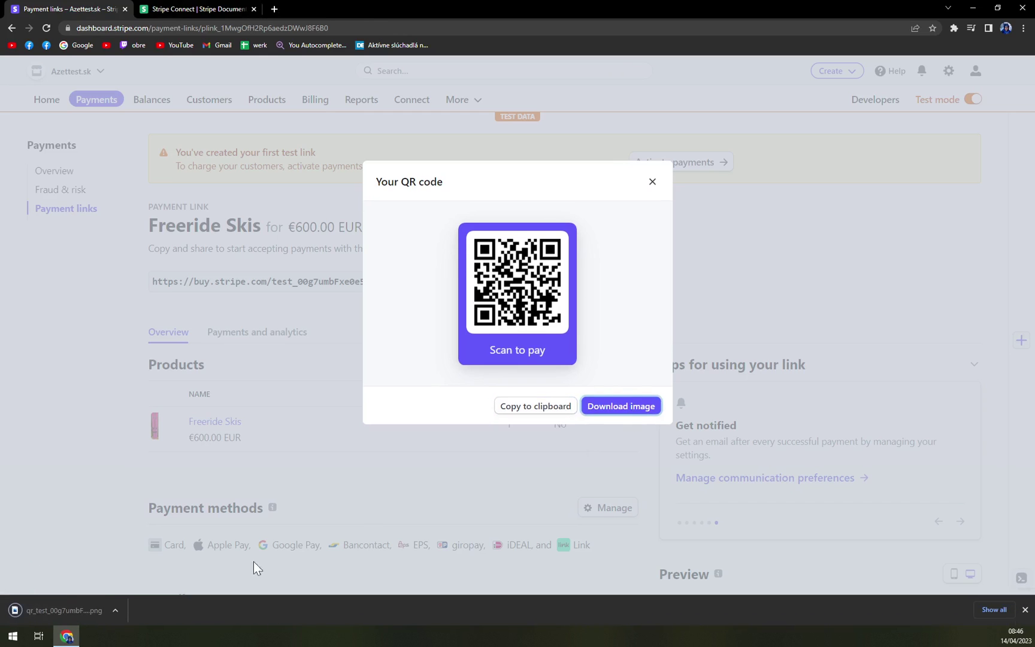
Open the downloaded QR code PNG in Photos and move its window up and left.
{"action": "left_click", "coordinate": [78, 607]}
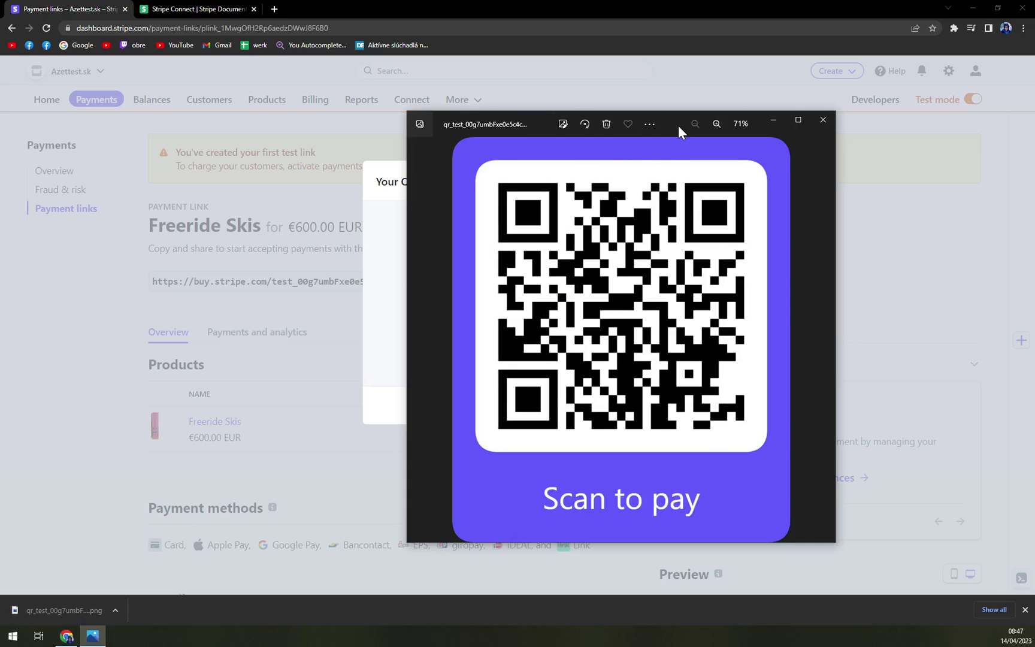
{"action": "left_click_drag", "start_coordinate": [679, 125], "coordinate": [551, 122]}
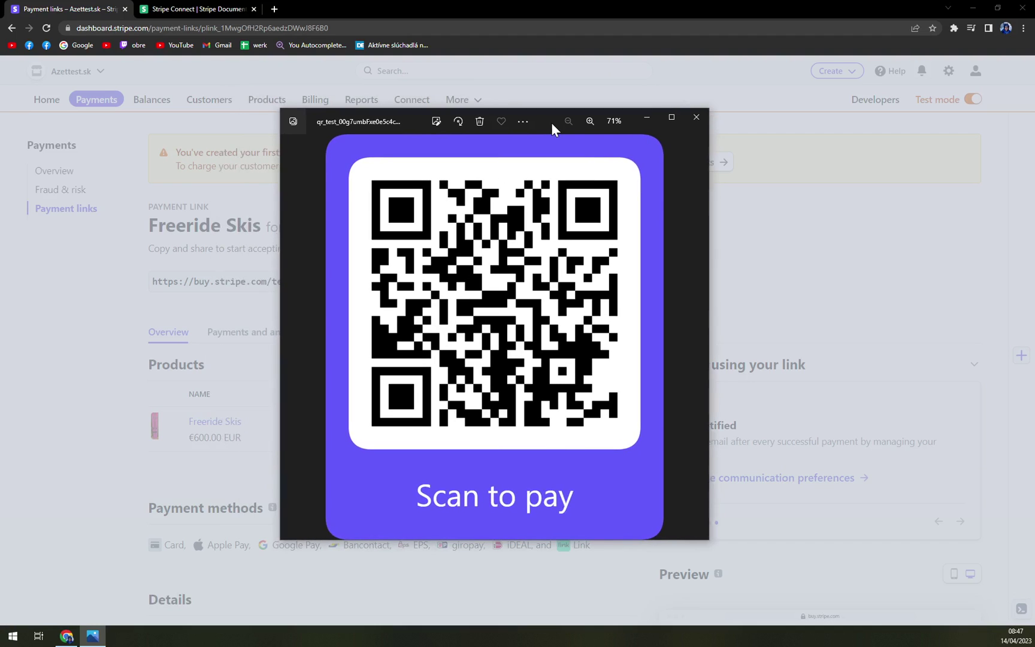